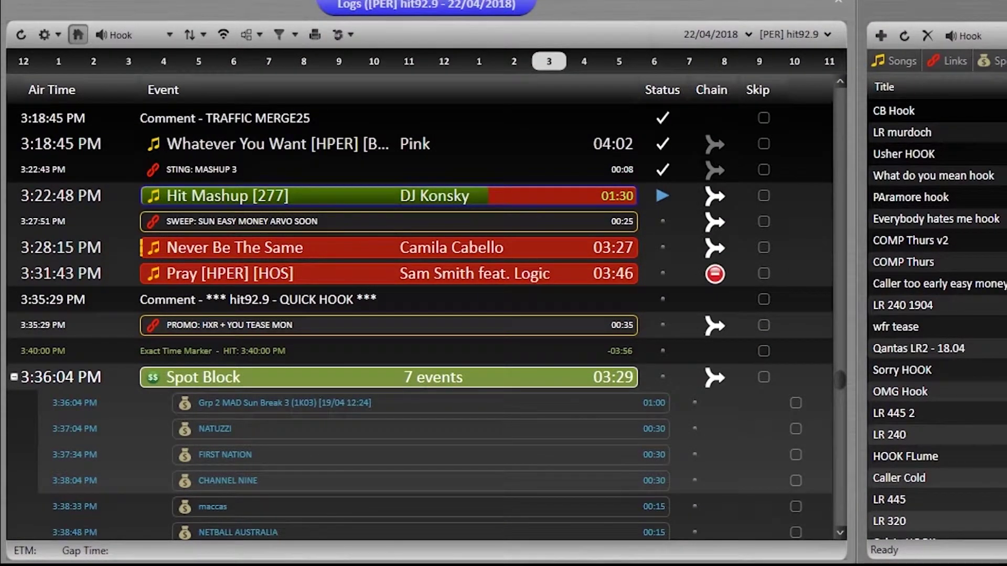
Step: Change the log date's day to 23 to load hit92.9's 23/04/2018 schedule
click(313, 323)
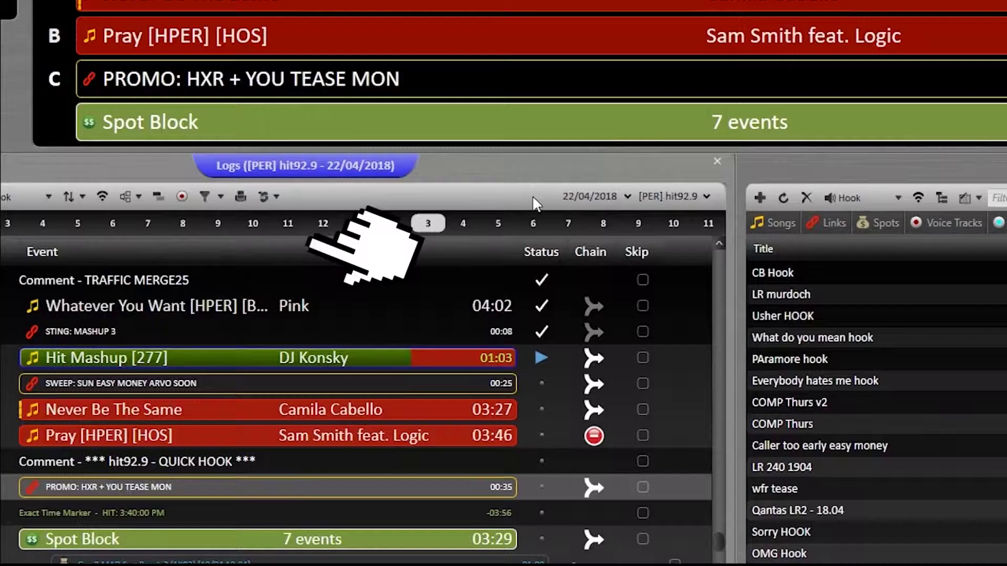
click(438, 211)
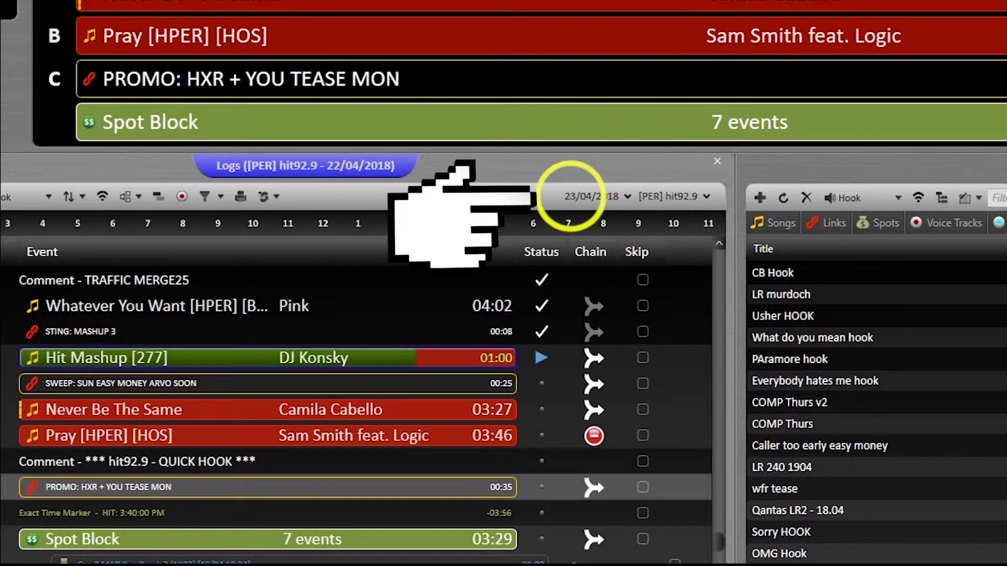
text(23)
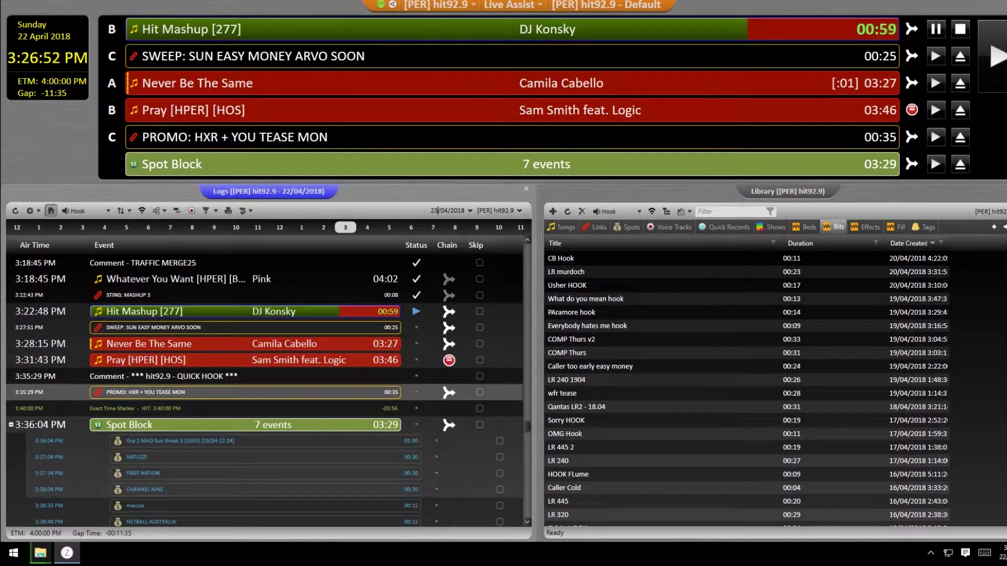
key(Return)
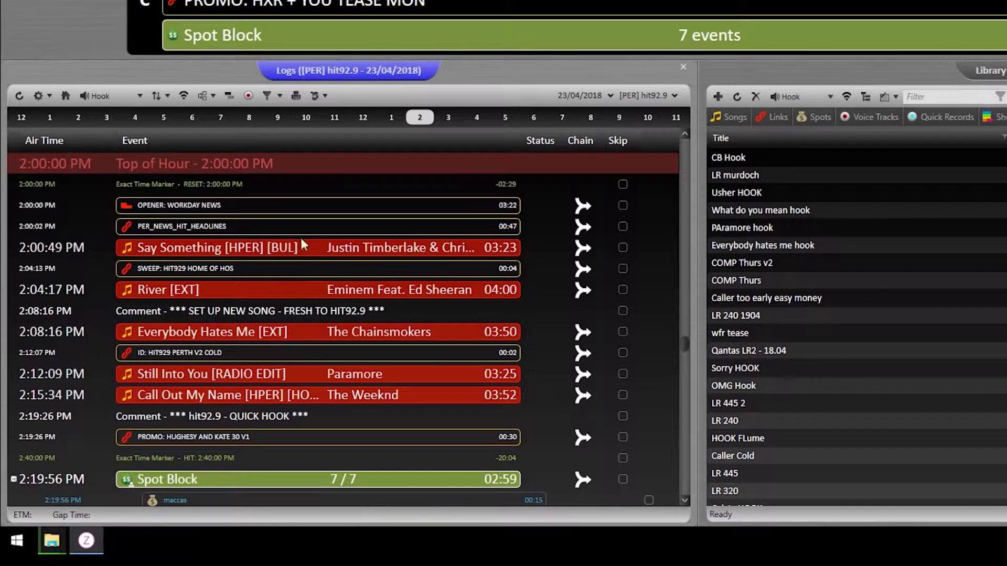
Step: Turn on Auto Scroll so the log tracks the events on air now
click(65, 98)
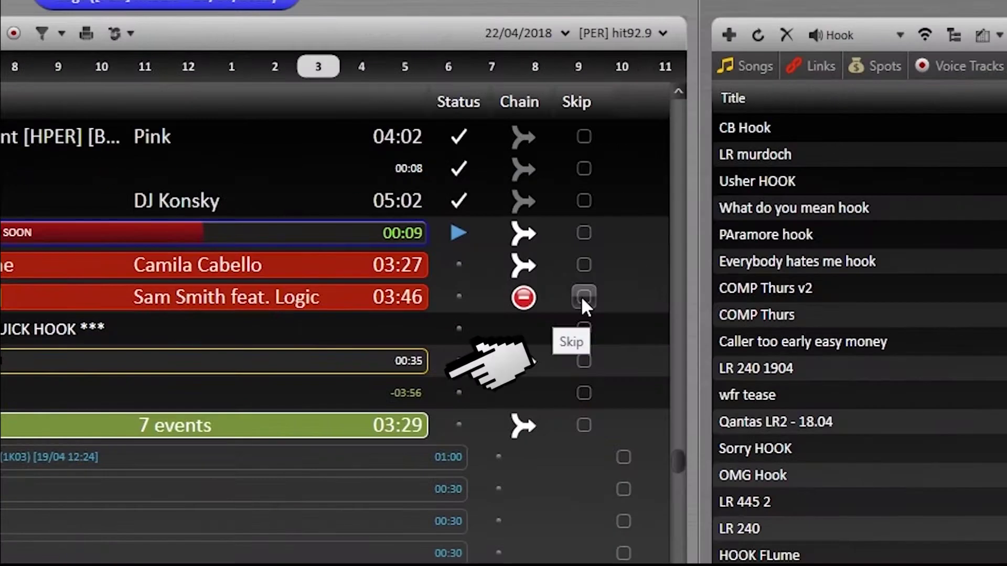
click(583, 297)
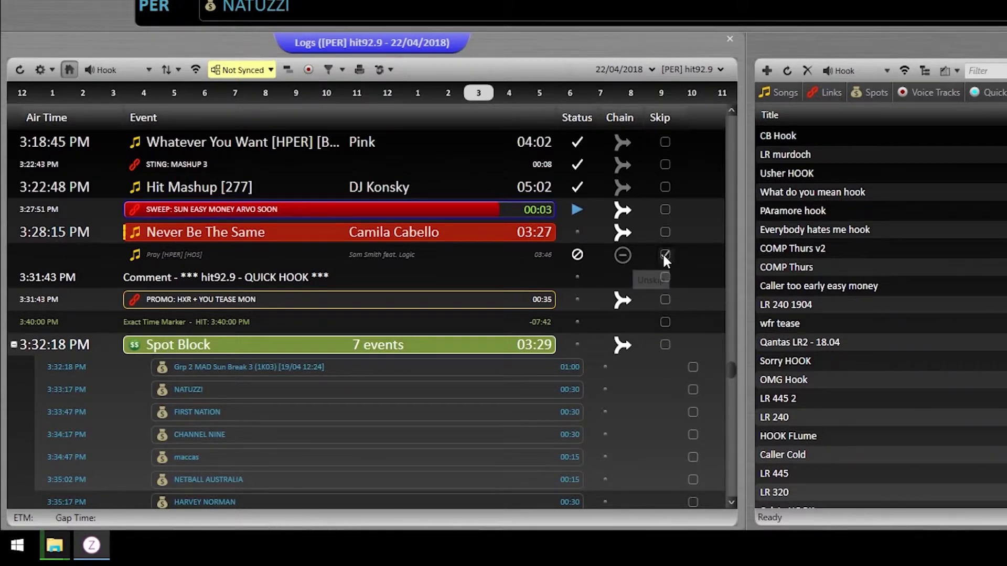
click(664, 254)
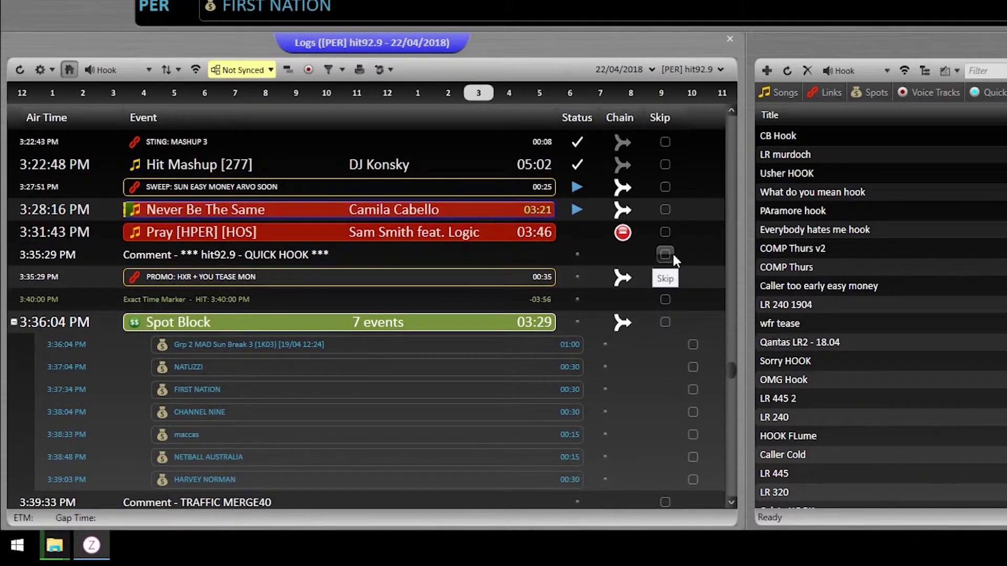
click(359, 234)
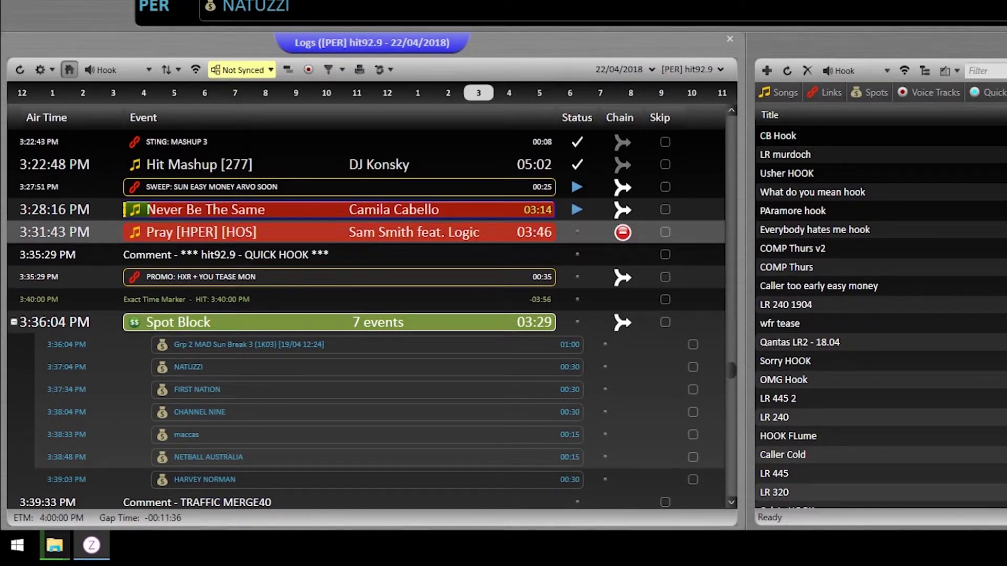
Step: Delete the duplicate Sam Smith 'Pray' row after cancelling a first delete attempt
key(Delete)
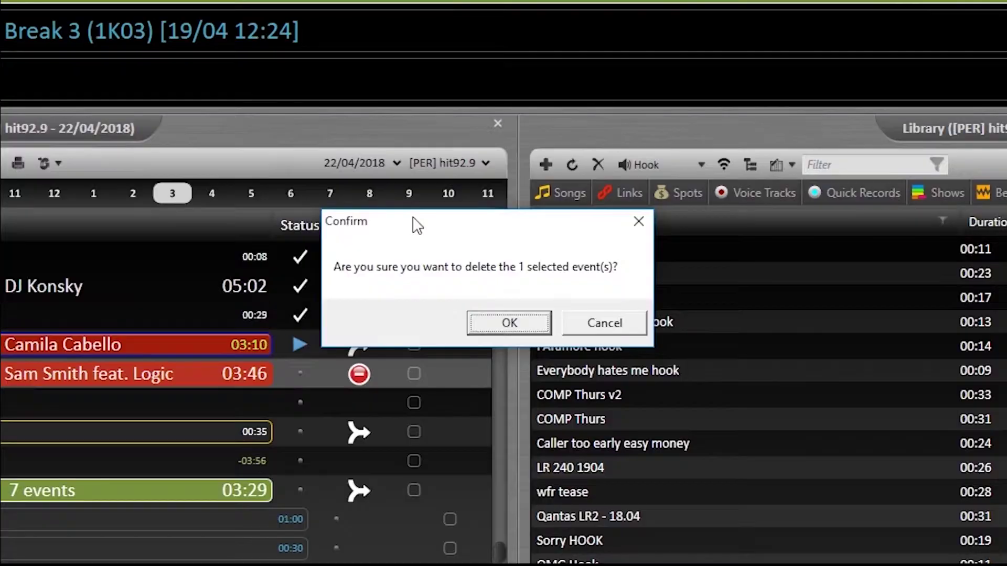
click(608, 328)
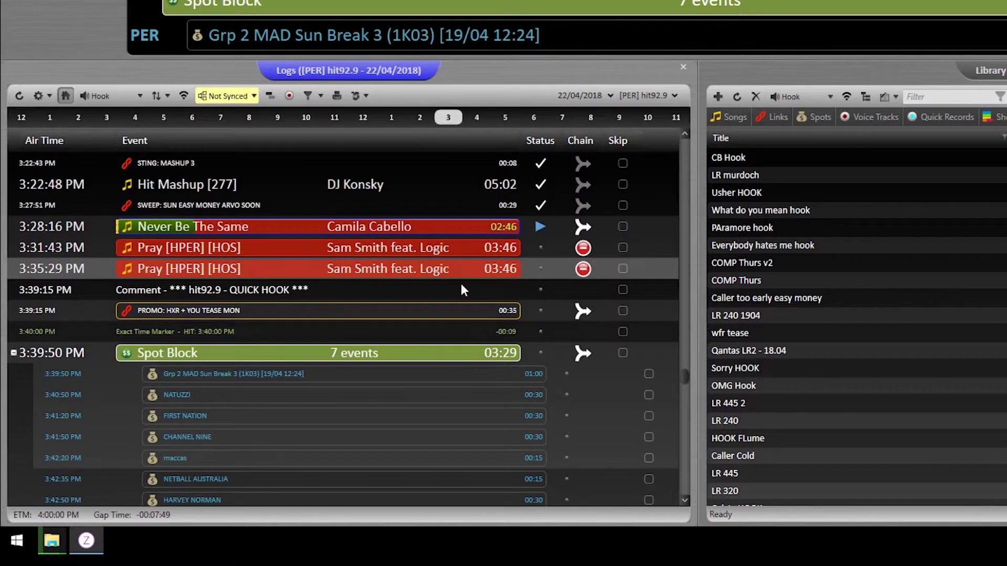
key(Delete)
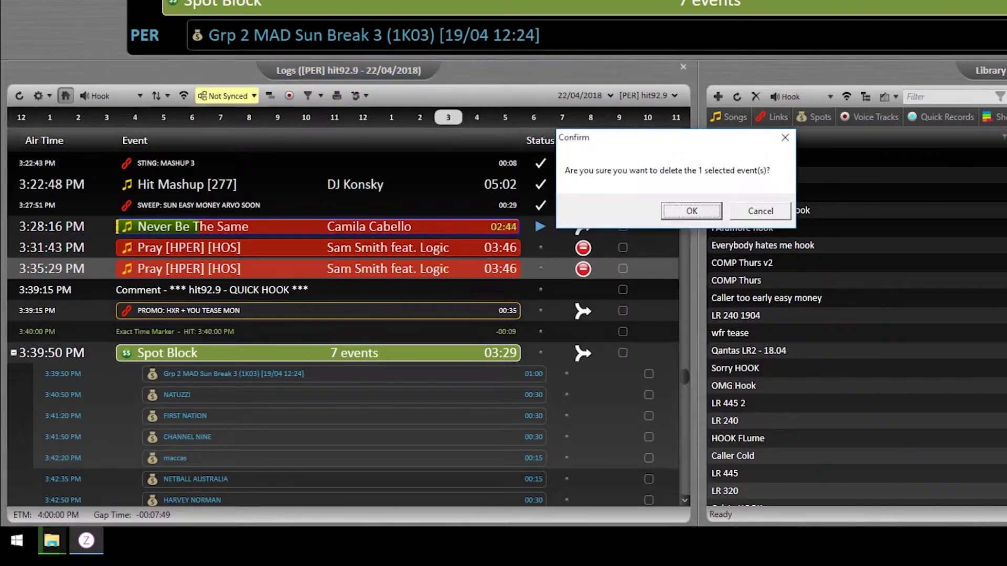
click(683, 212)
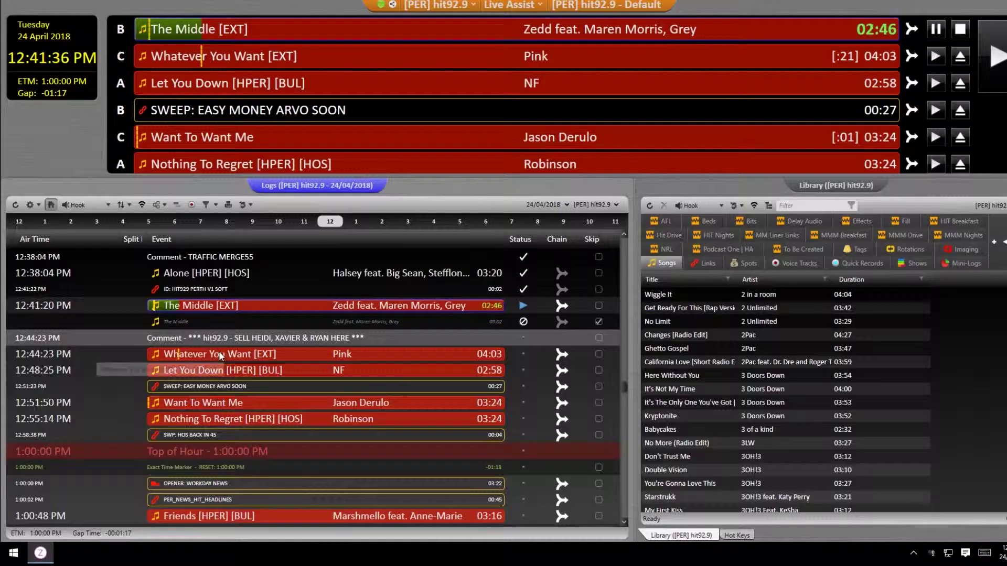
Step: Synchronize playback to the 'SWEEP: EASY MONEY ARVO SOON' event and confirm
drag(221, 355, 221, 364)
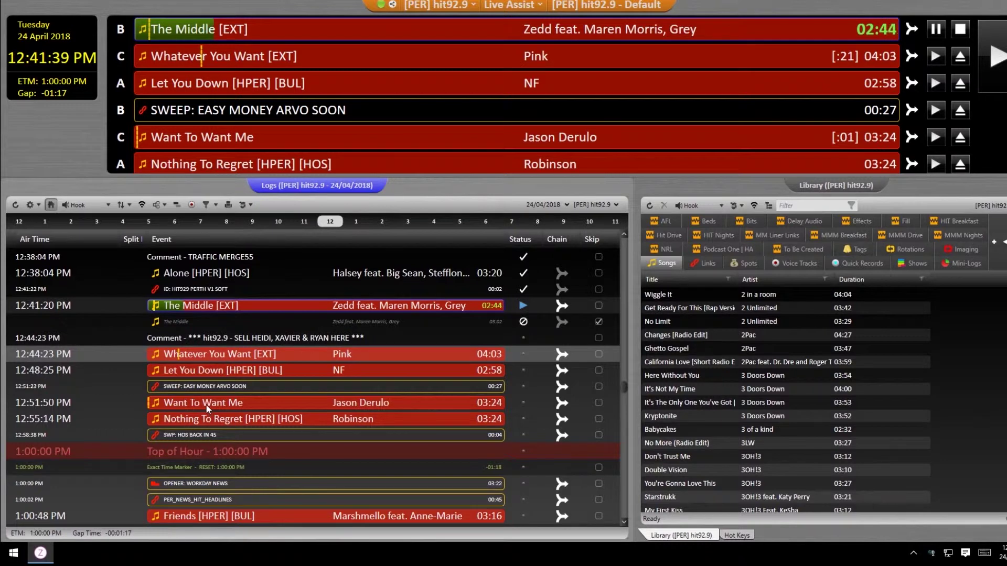
click(213, 387)
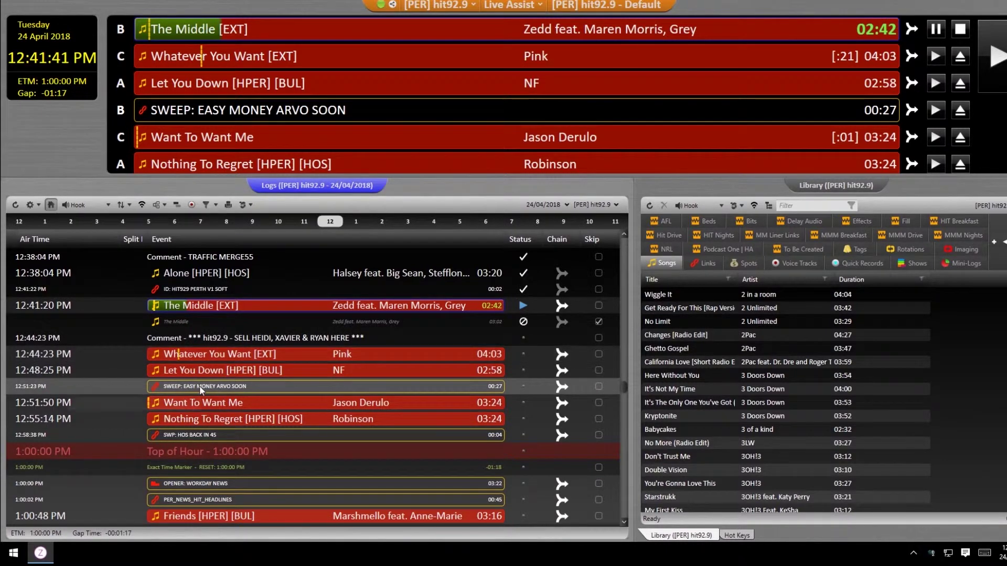
right_click(199, 386)
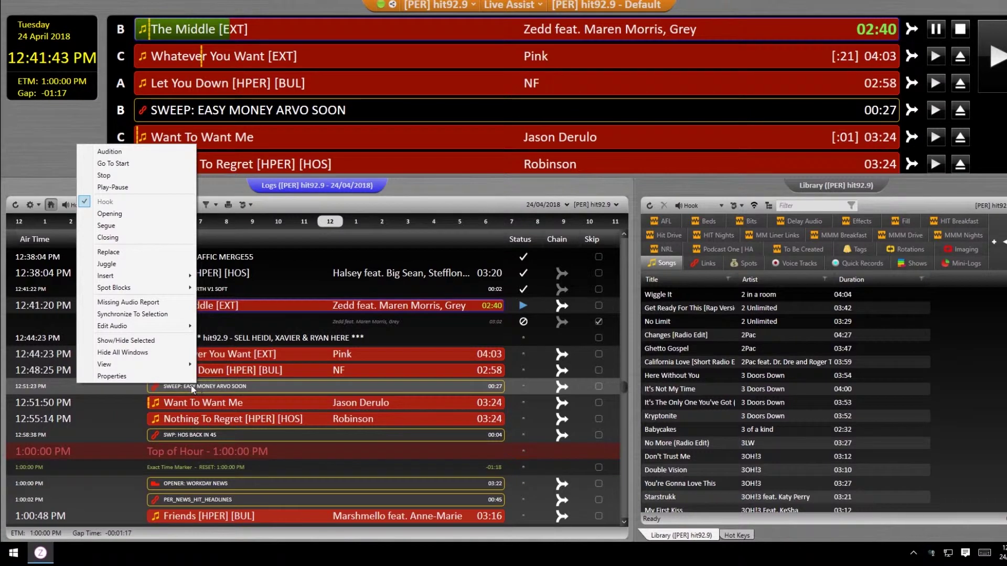
click(149, 316)
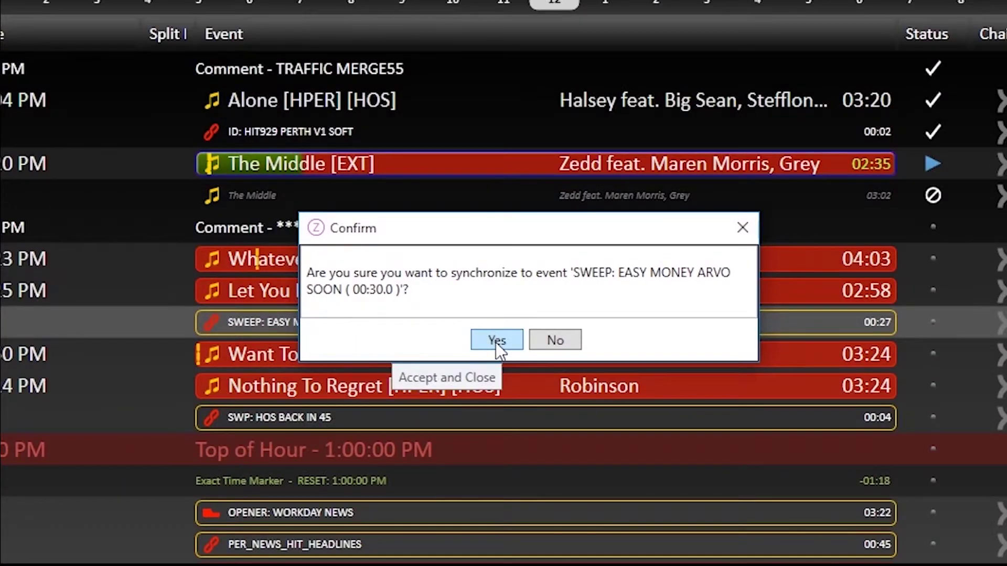
click(496, 343)
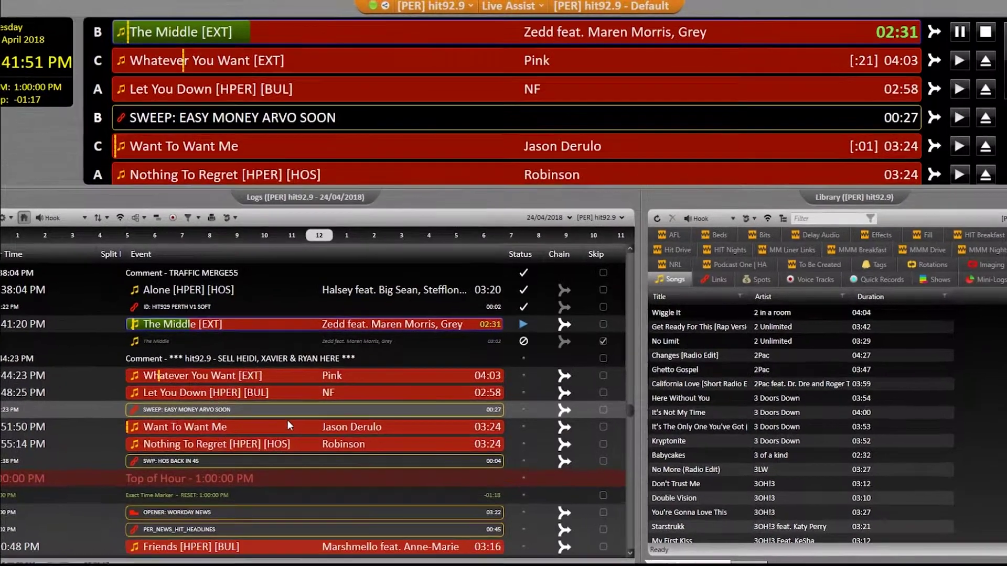